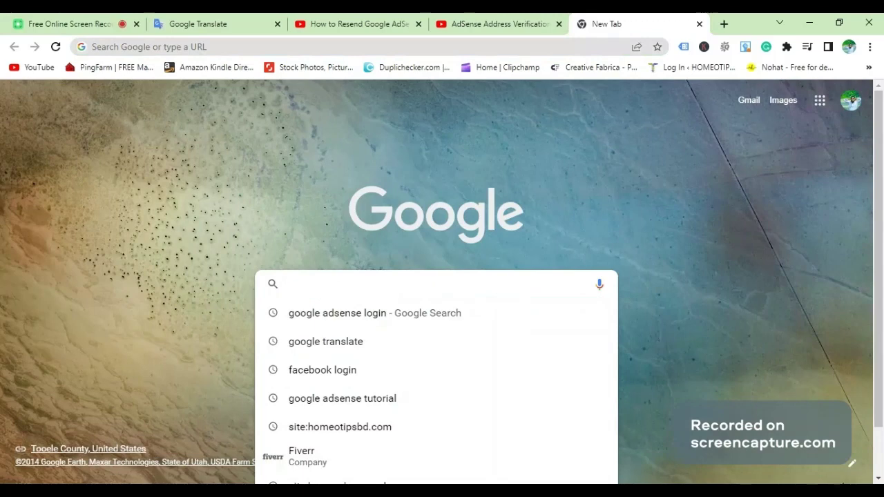
Open the suggested Google AdSense login page and sign in with the saved Google account
left_click(347, 313)
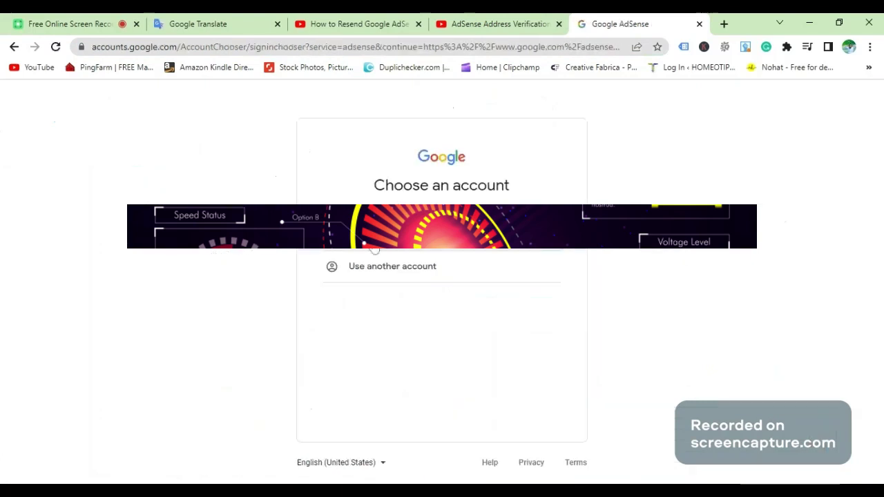
left_click(373, 248)
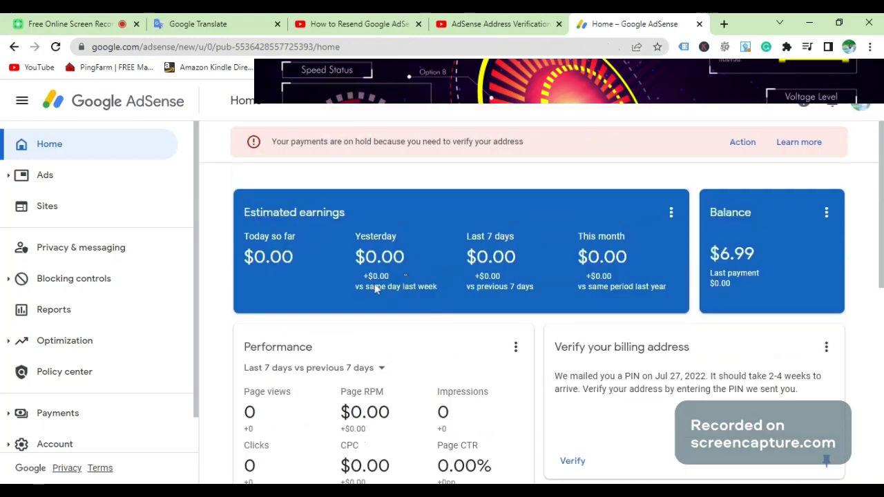
scroll(361, 283, "down", 3)
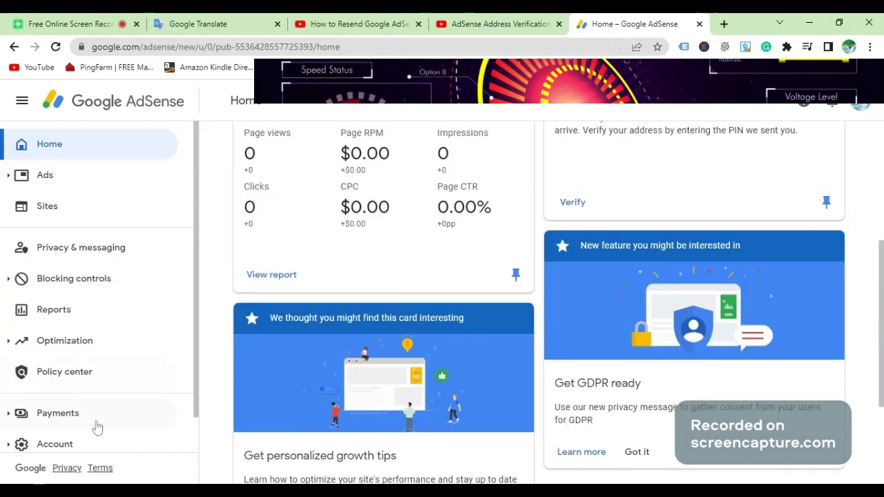
Open the payments account settings from Payments info and find the name and address in the payments profile
left_click(58, 413)
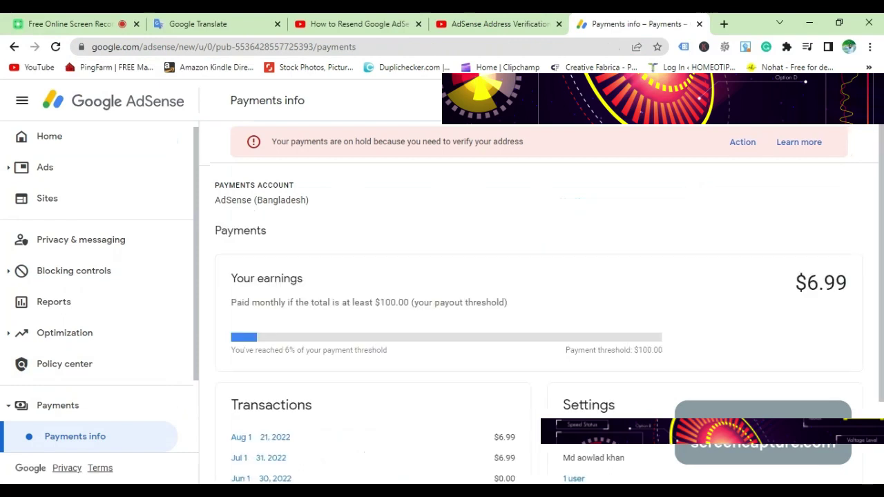
scroll(756, 315, "down", 2)
left_click(696, 412)
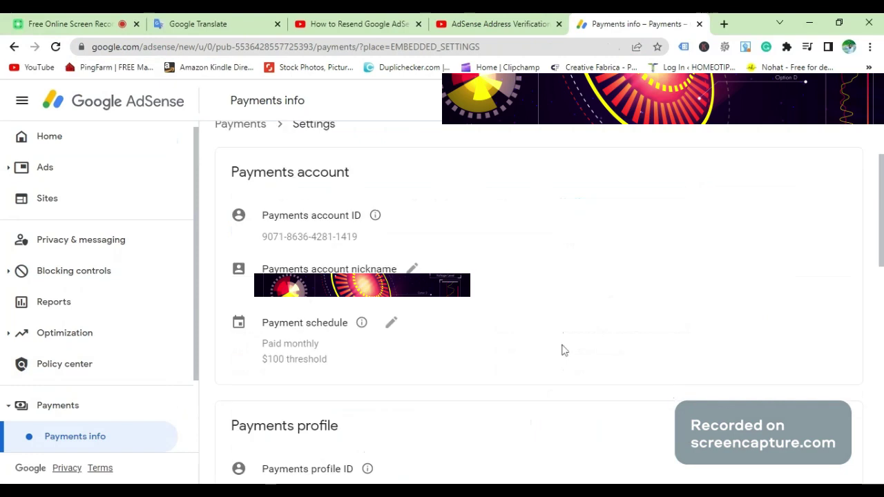
scroll(567, 345, "up", 2)
scroll(569, 344, "down", 5)
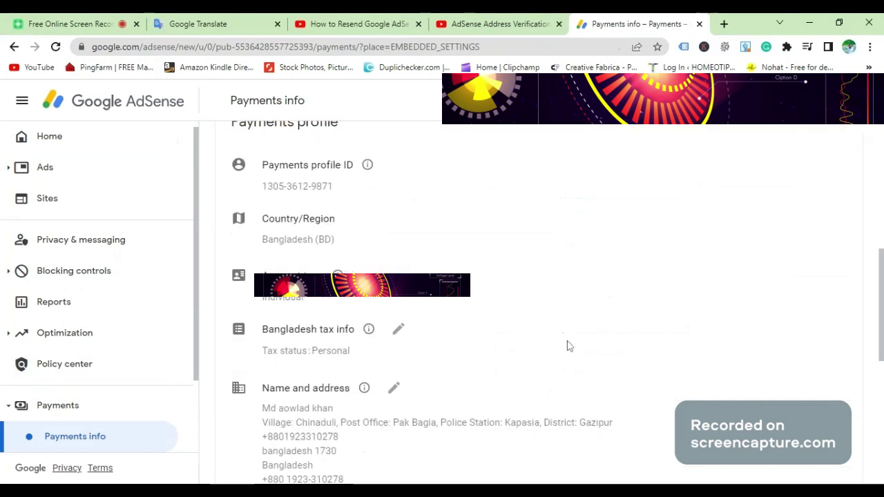
scroll(568, 346, "down", 2)
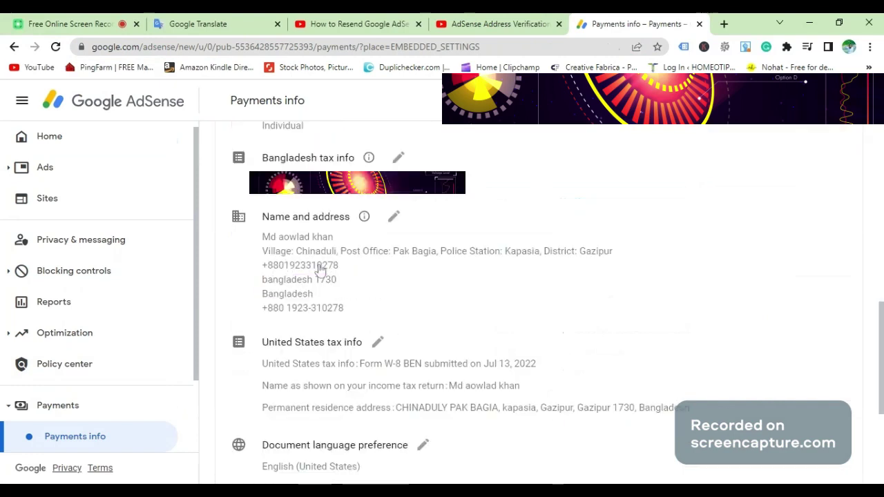
Edit the payments profile's name and address, replacing the country name in the City field with the account holder's city
left_click(393, 219)
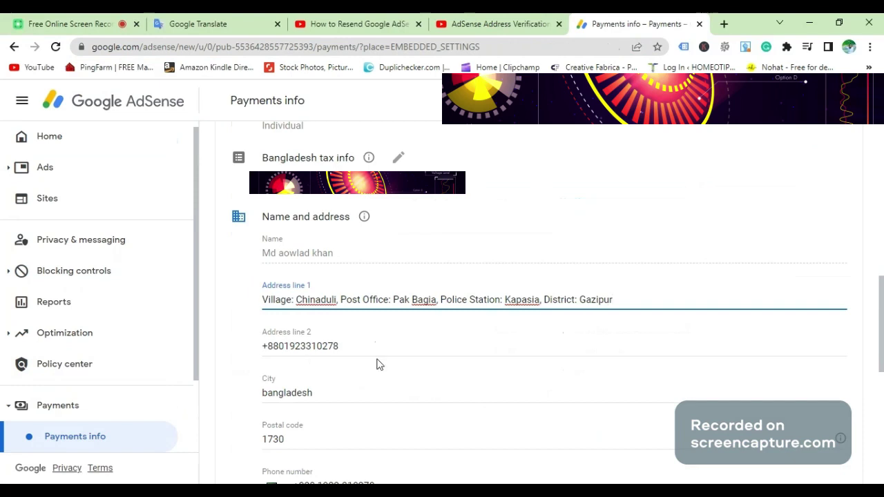
left_click(376, 392)
key("BackSpace")
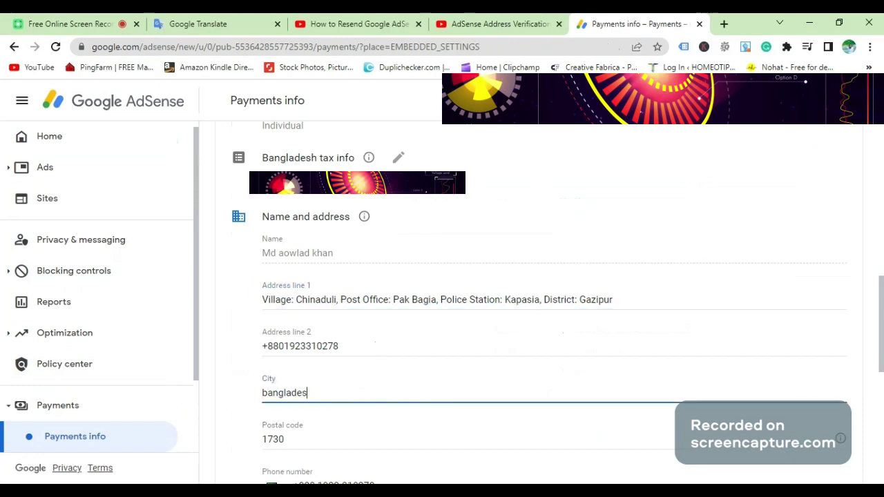
key("BackSpace")
key("BackSpace")
key("BackSpace")
key("BackSpace")
key("BackSpace")
key("BackSpace")
key("BackSpace")
key("BackSpace")
key("BackSpace")
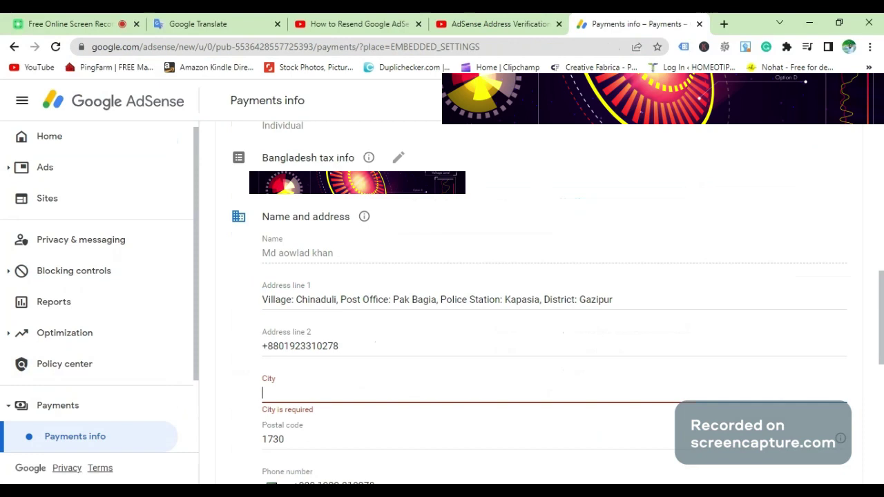
type("Dha")
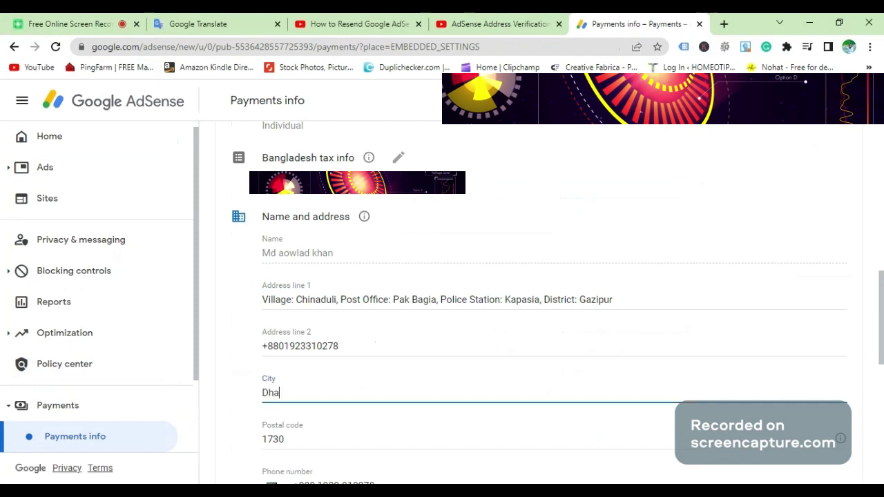
type("ka")
scroll(295, 324, "down", 2)
key("Tab")
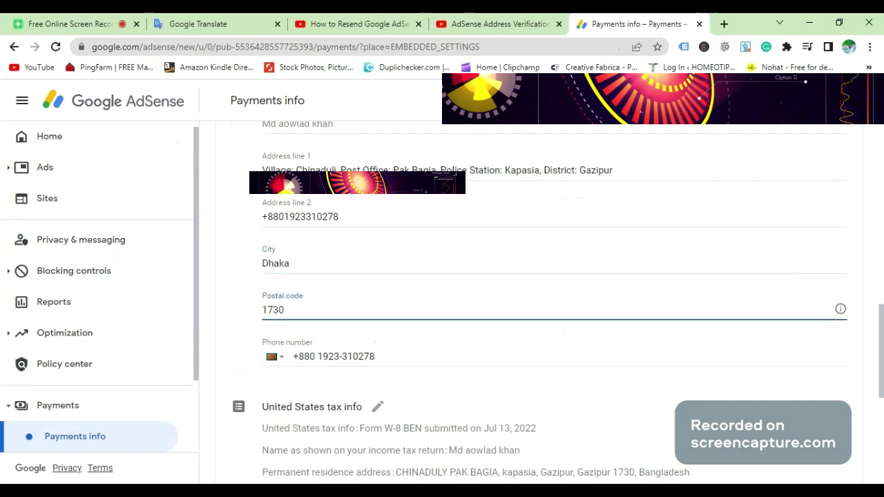
Check the edited address, the United States tax info and the payments account settings
scroll(328, 285, "down", 2)
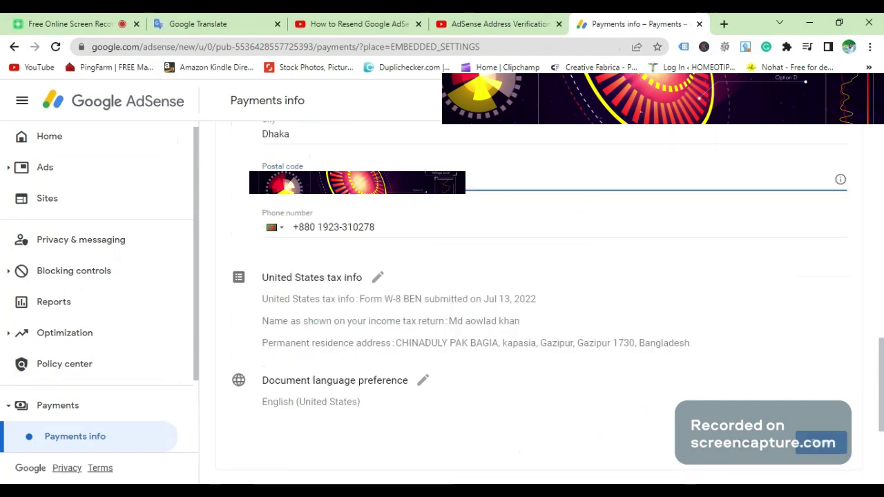
scroll(539, 290, "down", 1)
scroll(539, 290, "up", 2)
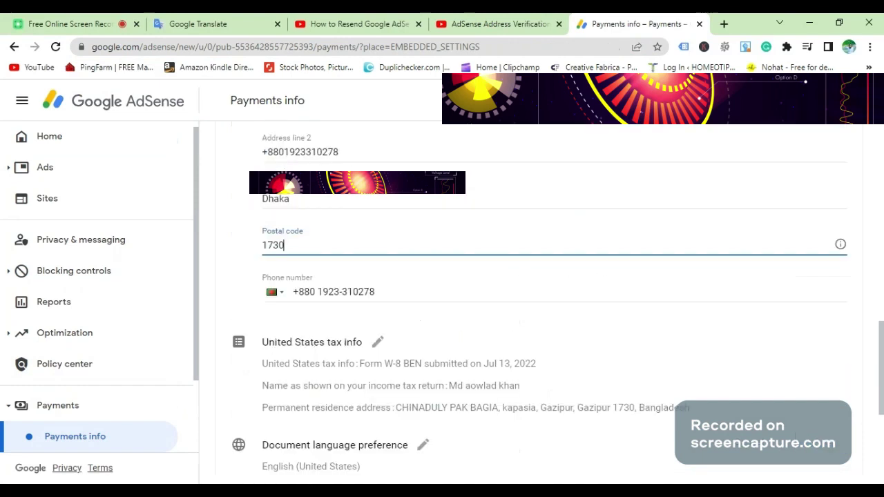
left_click(545, 341)
scroll(511, 328, "up", 1)
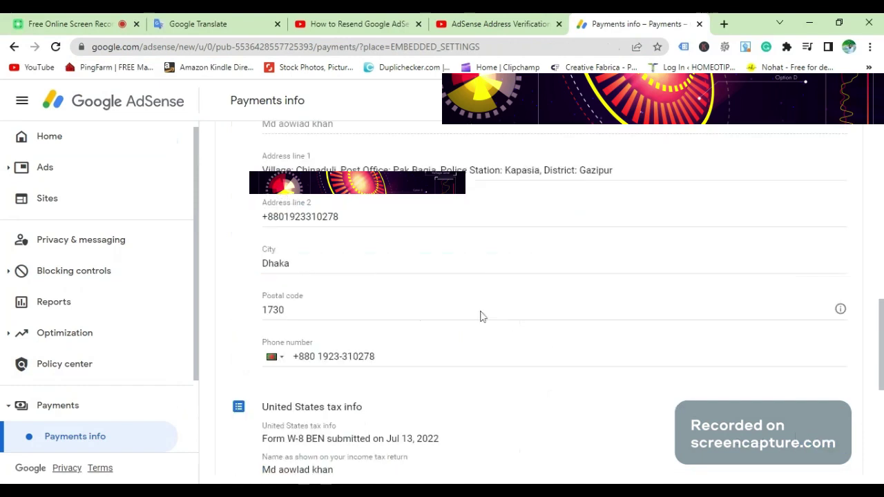
scroll(482, 316, "up", 2)
scroll(482, 317, "up", 1)
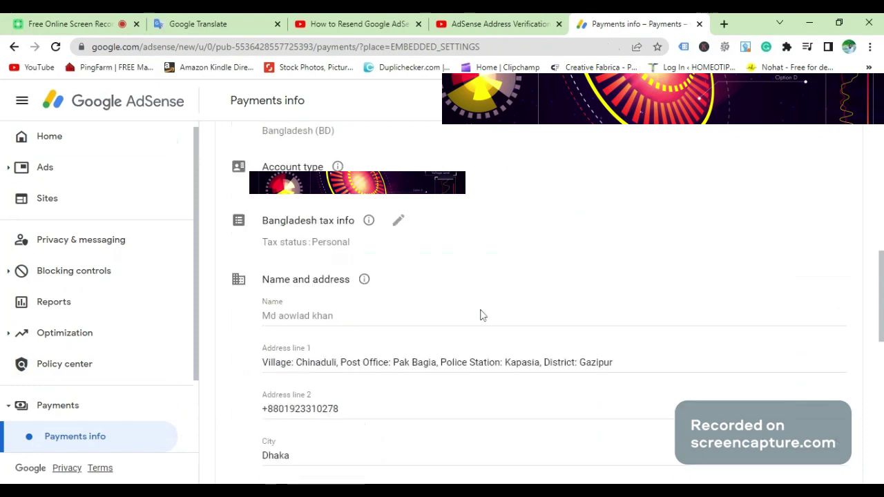
scroll(481, 314, "up", 2)
scroll(482, 315, "up", 3)
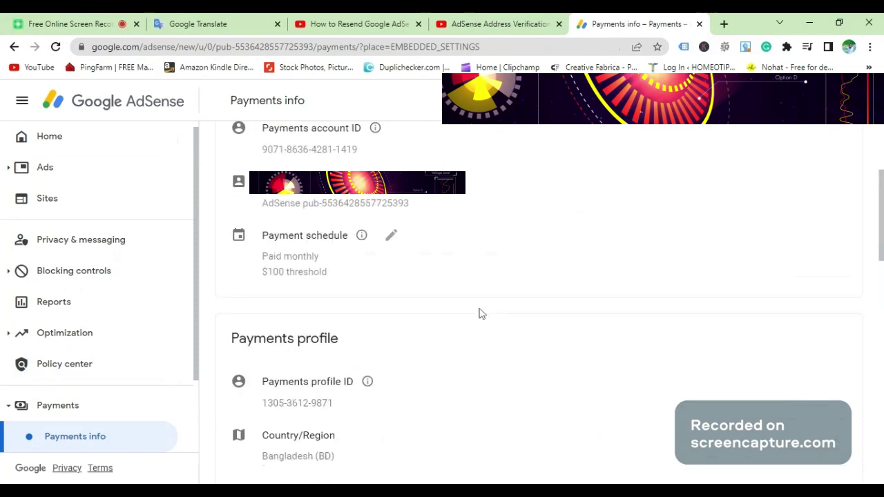
scroll(481, 313, "up", 2)
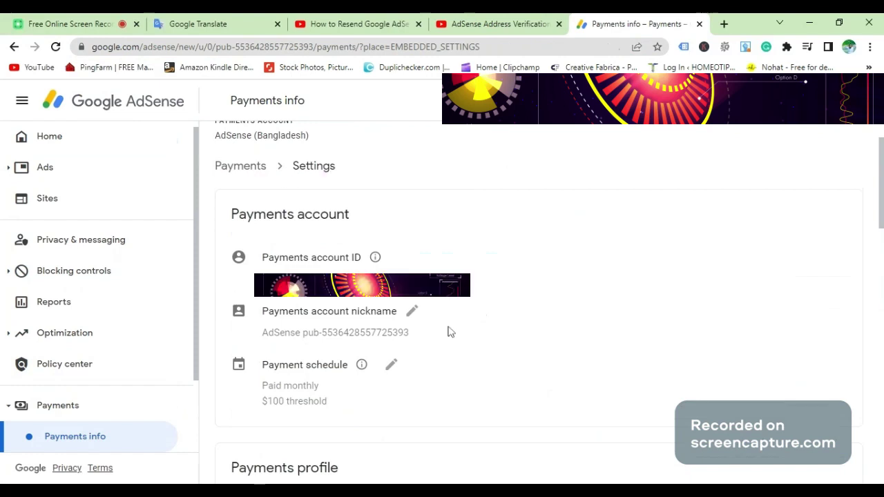
Save the payments profile changes and reload the settings page
scroll(448, 332, "down", 10)
scroll(715, 413, "down", 1)
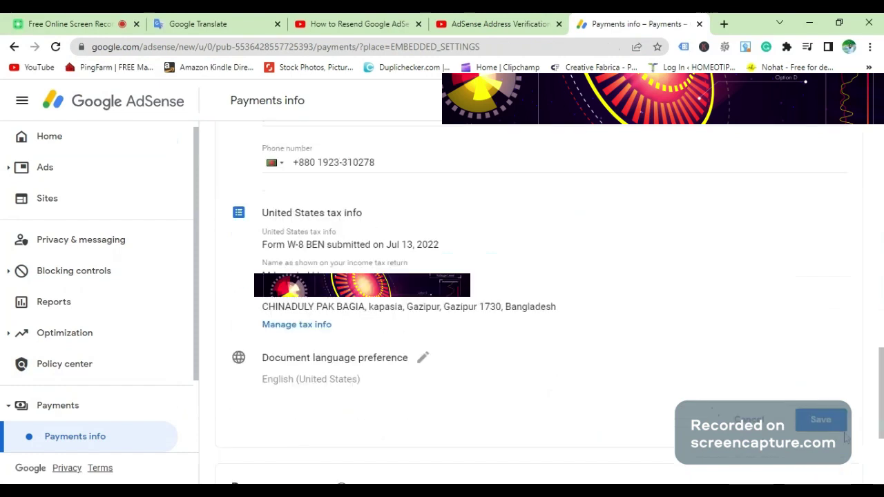
left_click(821, 420)
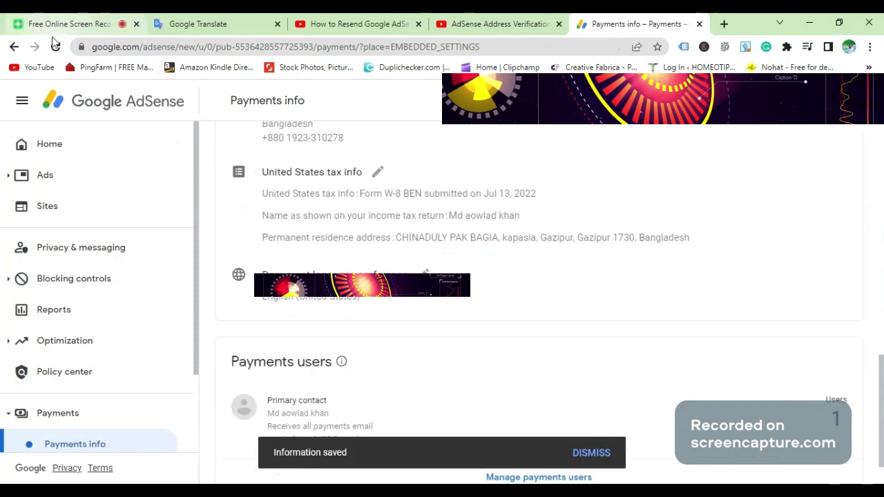
left_click(55, 45)
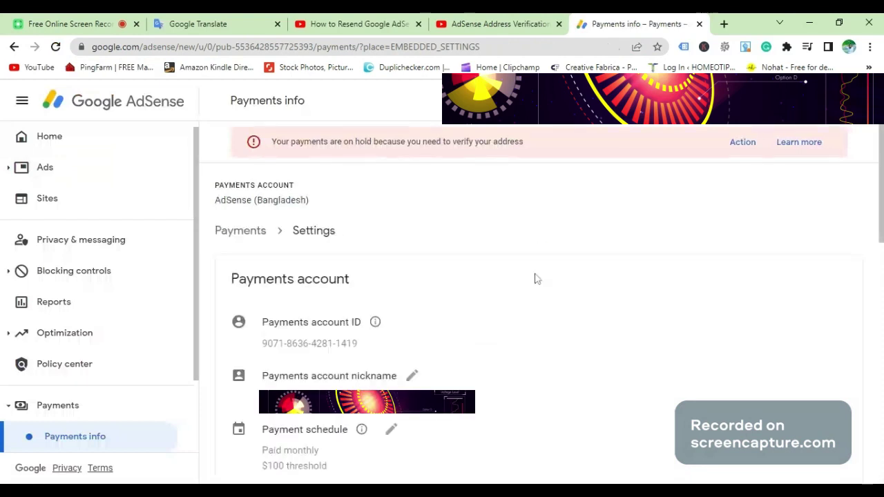
Return to the AdSense home page and start verifying the billing address
left_click(67, 143)
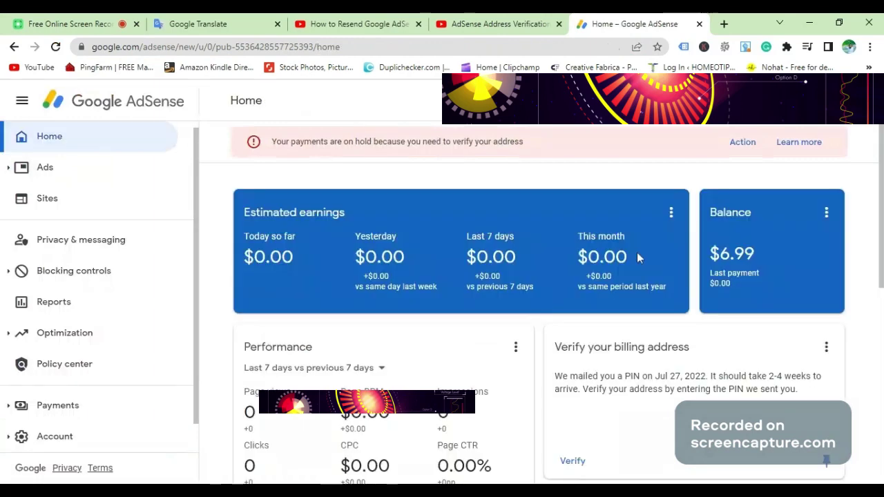
scroll(637, 254, "down", 3)
scroll(654, 250, "up", 2)
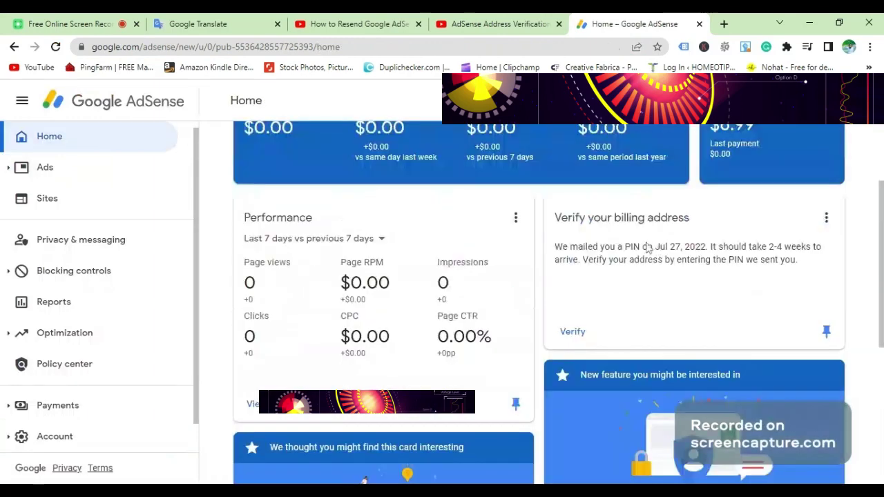
left_click(572, 332)
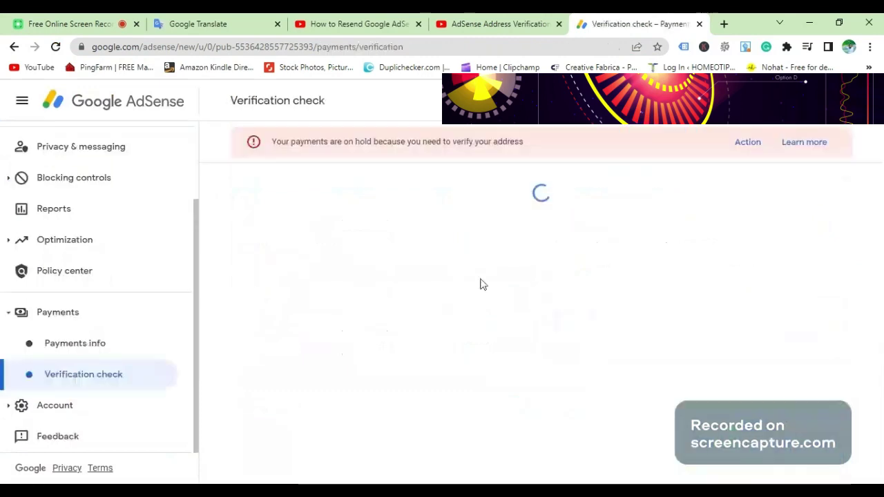
Request a duplicate address verification PIN for the billing address and confirm resending it
scroll(418, 388, "down", 2)
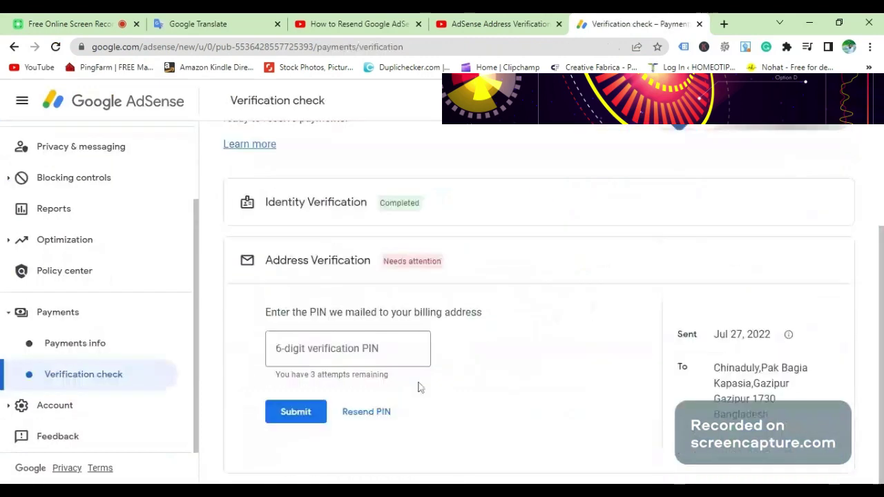
left_click(366, 415)
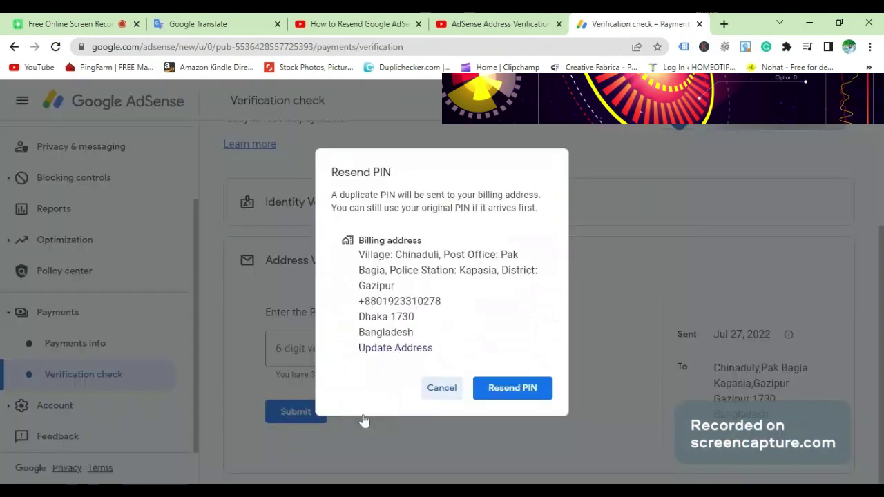
left_click(505, 395)
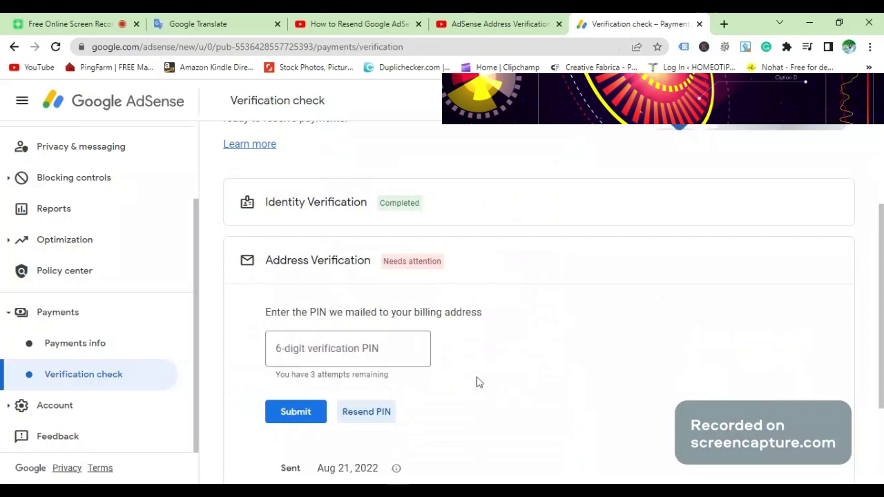
Review the verification check page, including the PIN's sent date and the mailing address under Address Verification
scroll(477, 381, "down", 2)
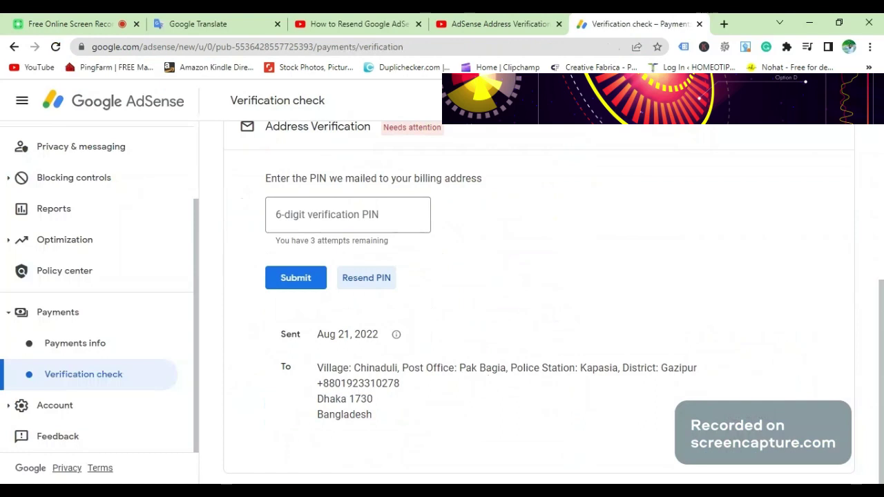
left_click_drag(317, 387, 414, 386)
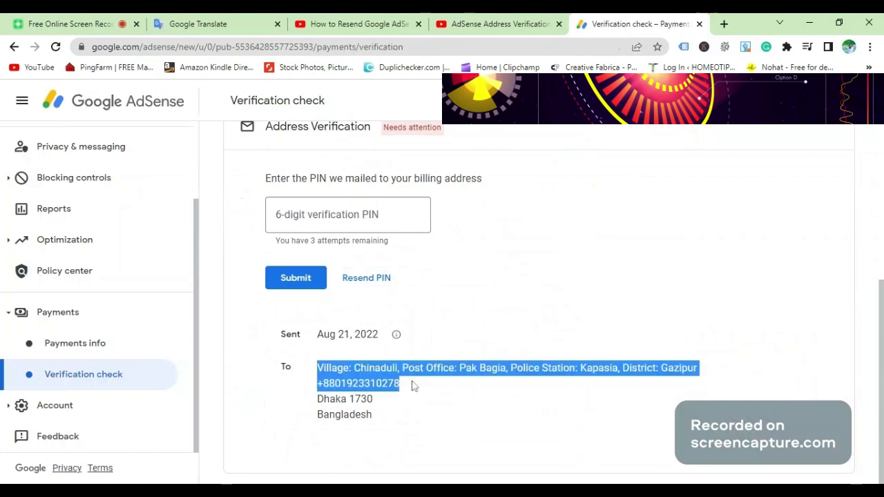
left_click(437, 401)
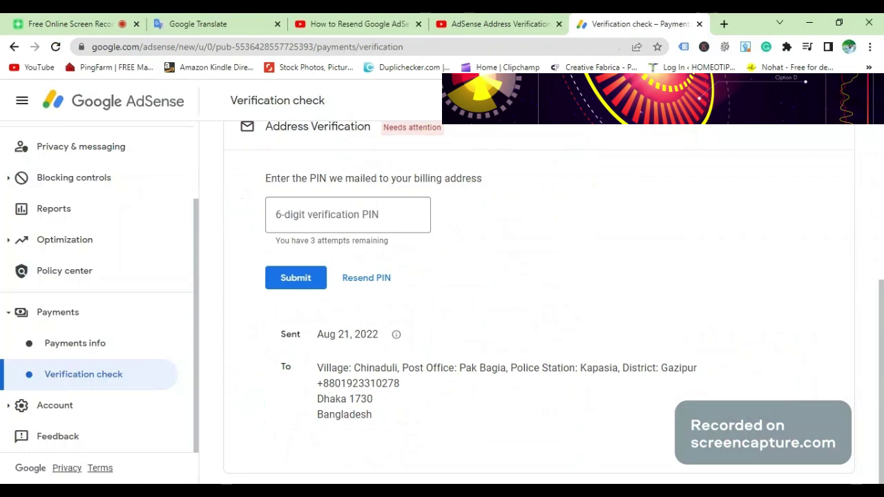
scroll(539, 304, "up", 4)
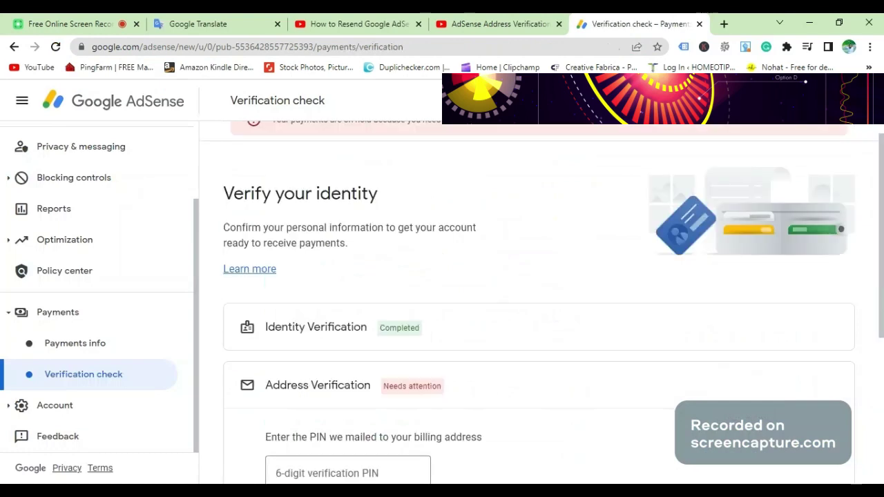
scroll(539, 304, "down", 2)
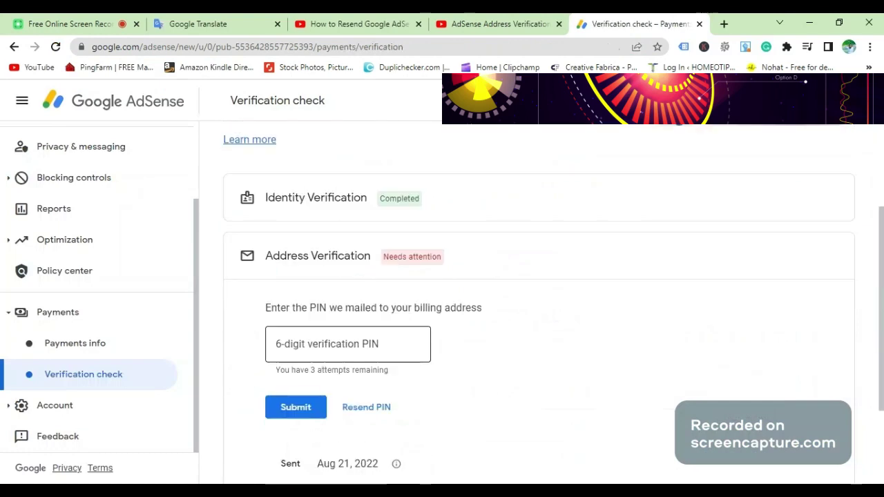
left_click(48, 107)
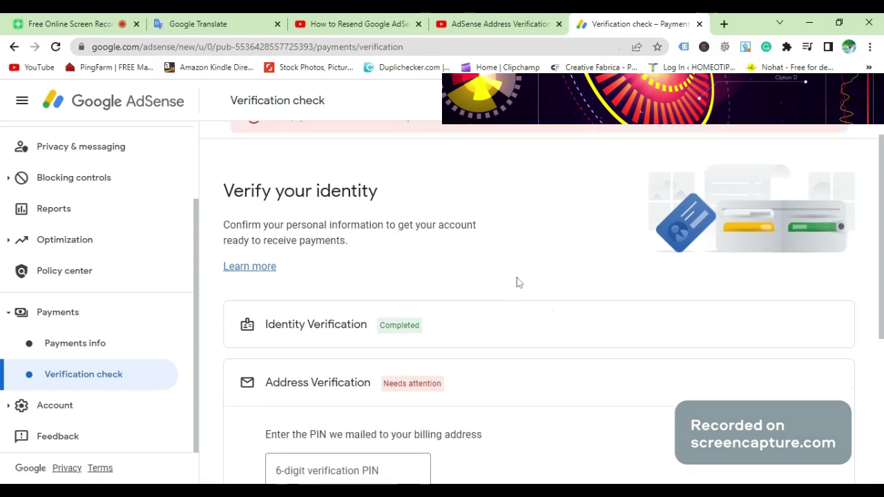
scroll(518, 282, "down", 1)
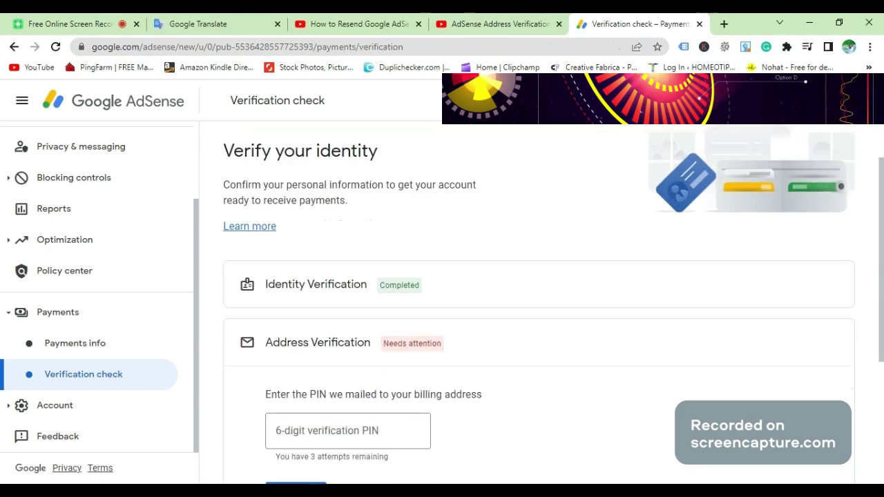
scroll(495, 290, "down", 3)
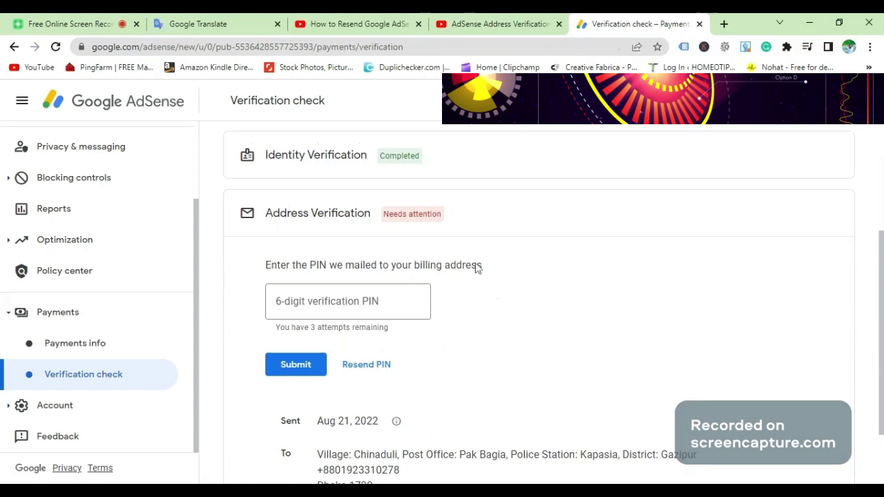
left_click(69, 23)
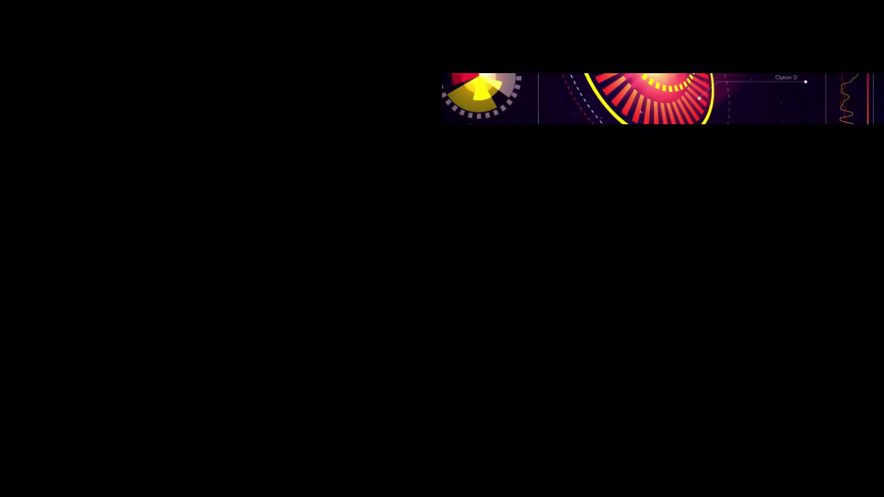